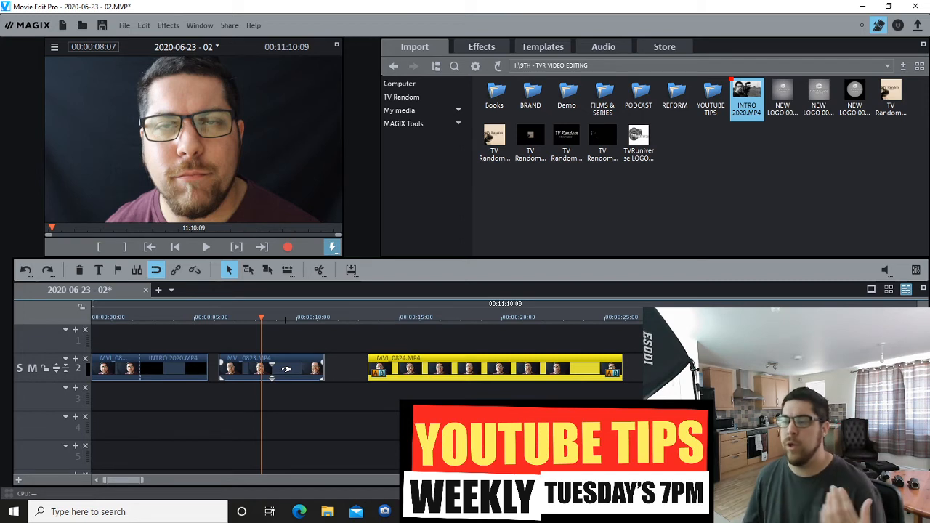
Close the gaps on track 2 by moving MVI_0823 against INTRO 2020 and MVI_0824 against MVI_0823.
{"action": "left_click", "coordinate": [400, 319]}
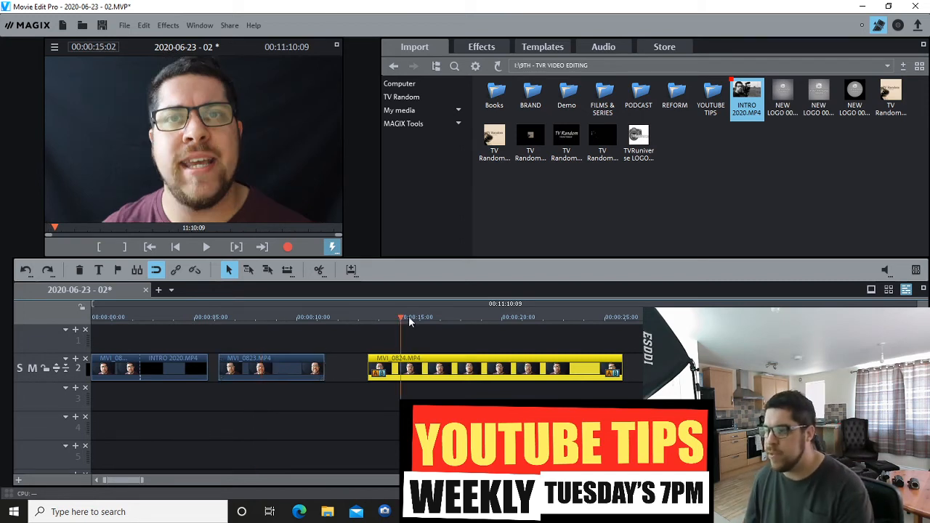
{"action": "left_click", "coordinate": [450, 319]}
{"action": "left_click", "coordinate": [283, 319]}
{"action": "left_click", "coordinate": [287, 362]}
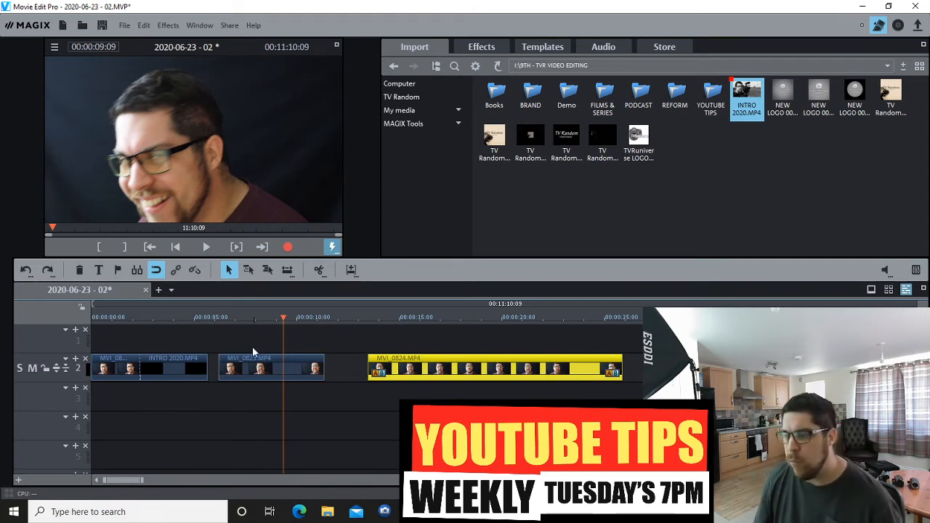
{"action": "left_click_drag", "start_coordinate": [252, 357], "coordinate": [243, 358]}
{"action": "left_click_drag", "start_coordinate": [397, 356], "coordinate": [342, 357]}
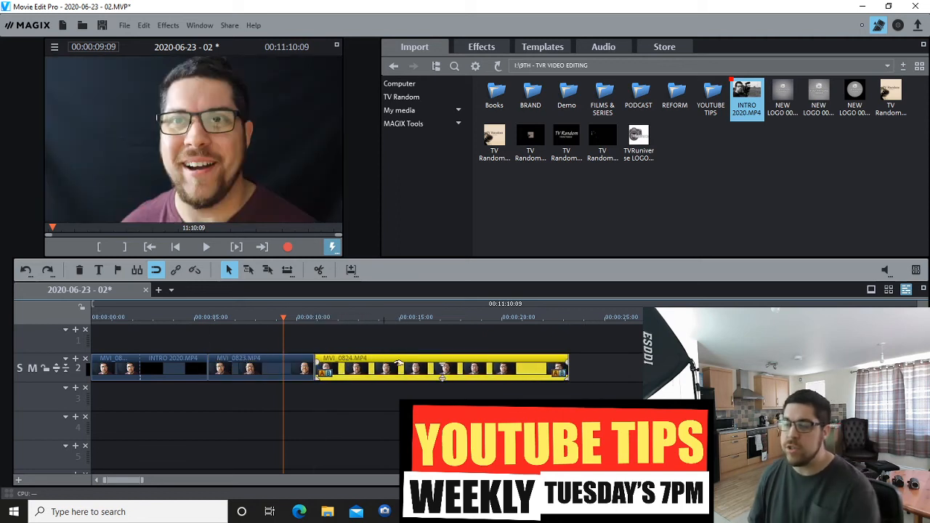
Move MVI_0823 to start at 00:00:05:15, overlapping the end of INTRO 2020, and play back the transition.
{"action": "left_click", "coordinate": [208, 317]}
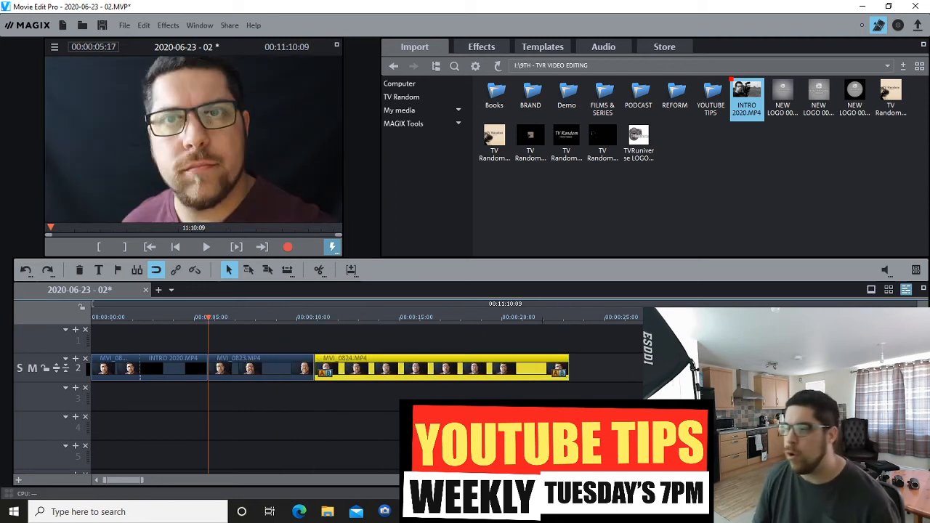
{"action": "left_click", "coordinate": [909, 481]}
{"action": "left_click", "coordinate": [908, 481]}
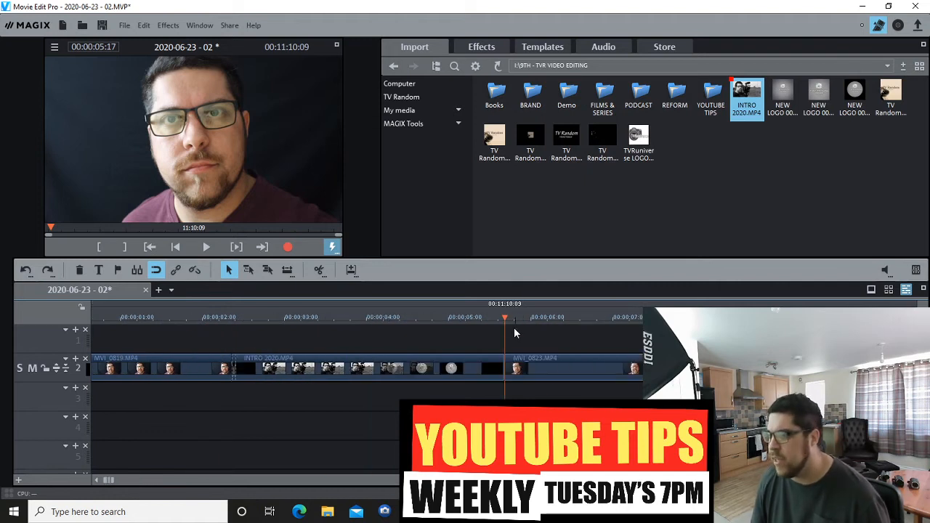
{"action": "left_click_drag", "start_coordinate": [506, 318], "coordinate": [498, 317]}
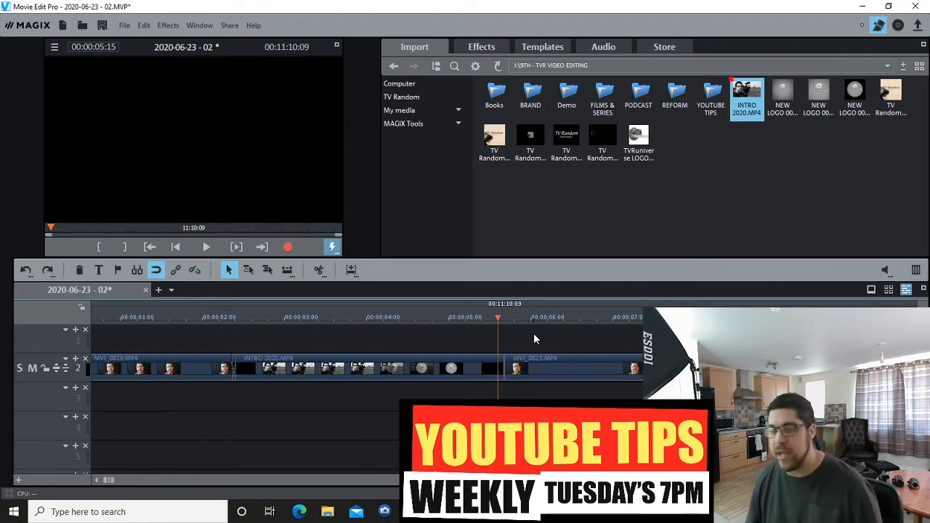
{"action": "left_click_drag", "start_coordinate": [529, 359], "coordinate": [521, 359]}
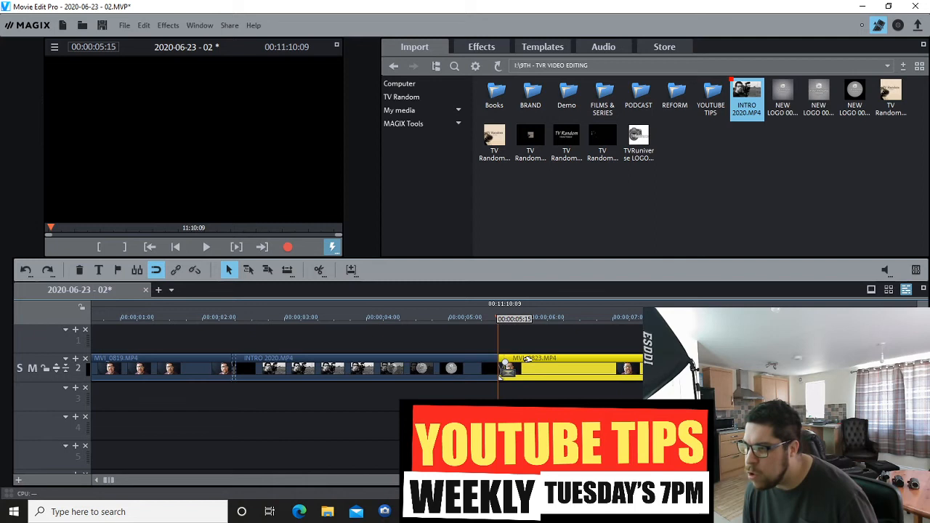
{"action": "key", "text": "space"}
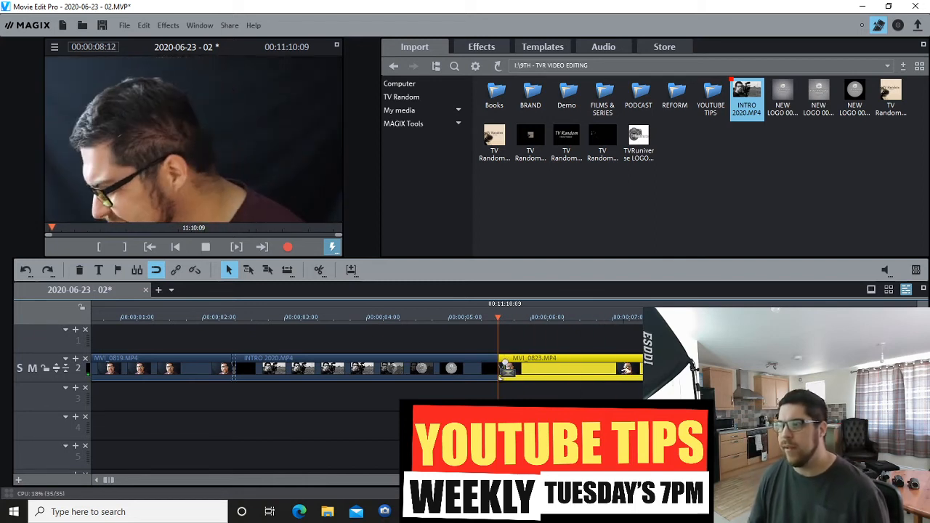
{"action": "key", "text": "space"}
Move MVI_0824 further along track 2 and place the shortened MVI_0823 so it slightly overlaps the end of INTRO 2020.
{"action": "scroll", "coordinate": [414, 327], "scroll_direction": "down", "scroll_amount": 2}
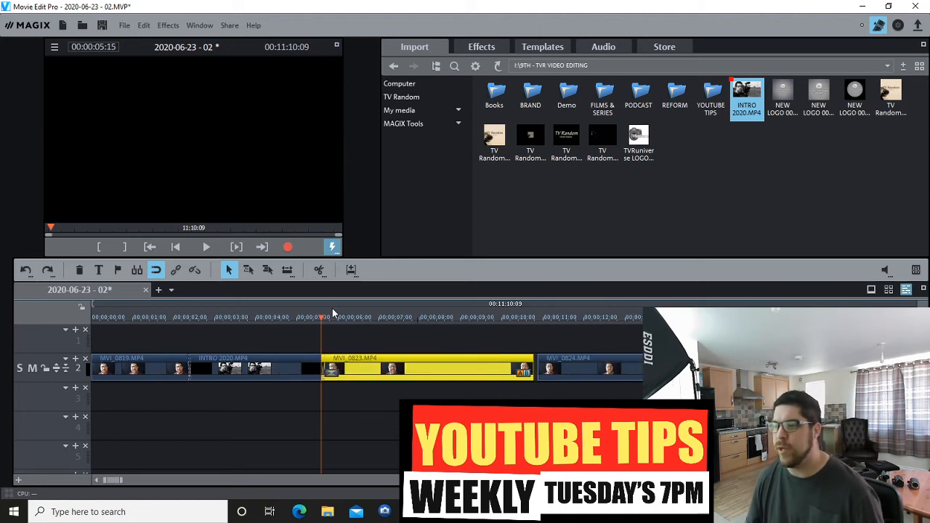
{"action": "left_click", "coordinate": [345, 317]}
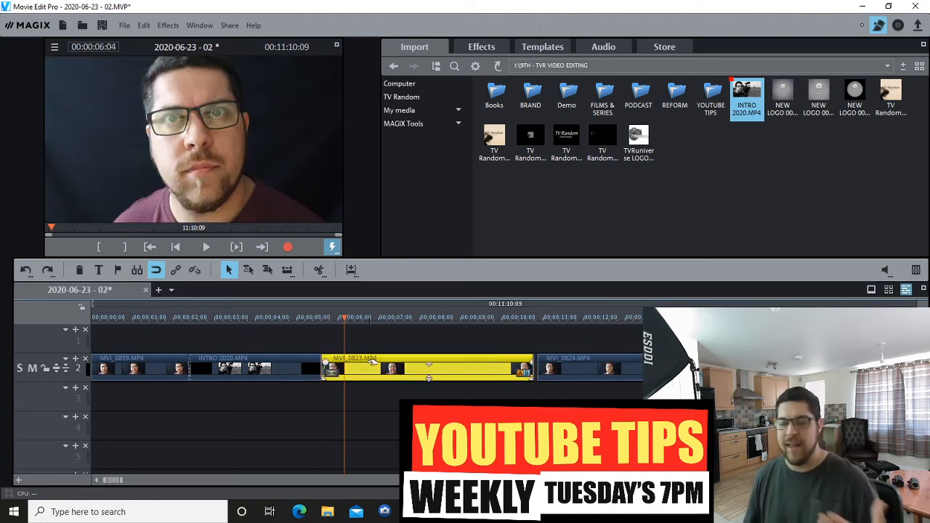
{"action": "left_click_drag", "start_coordinate": [557, 359], "coordinate": [605, 360]}
{"action": "left_click_drag", "start_coordinate": [367, 364], "coordinate": [344, 359]}
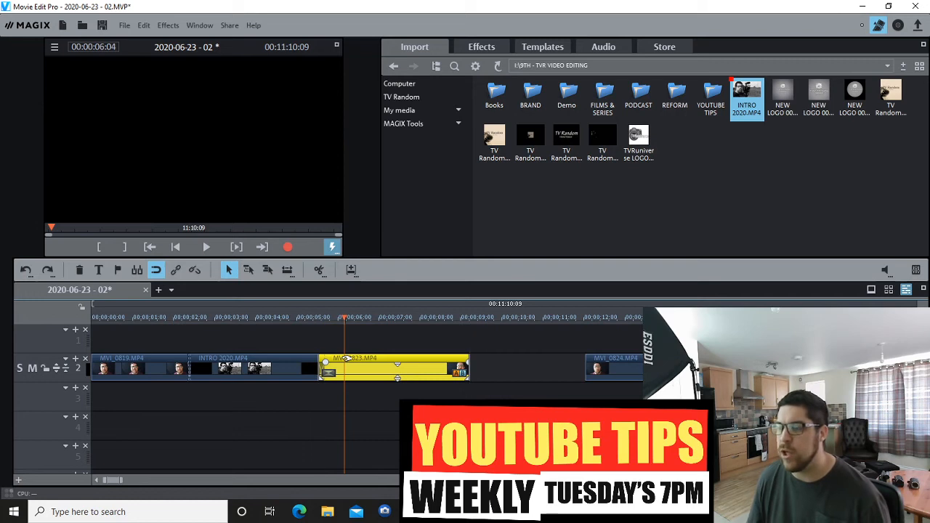
{"action": "left_click", "coordinate": [314, 317]}
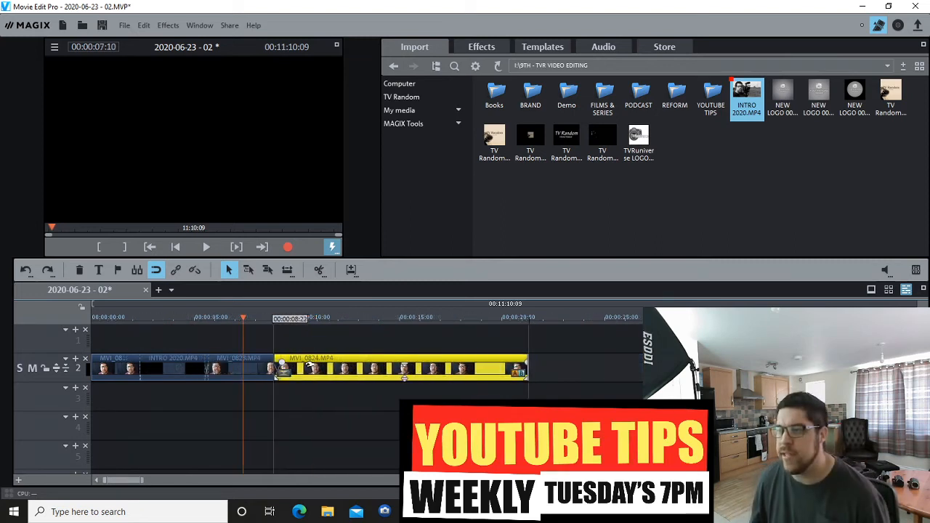
{"action": "left_click_drag", "start_coordinate": [407, 374], "coordinate": [404, 374]}
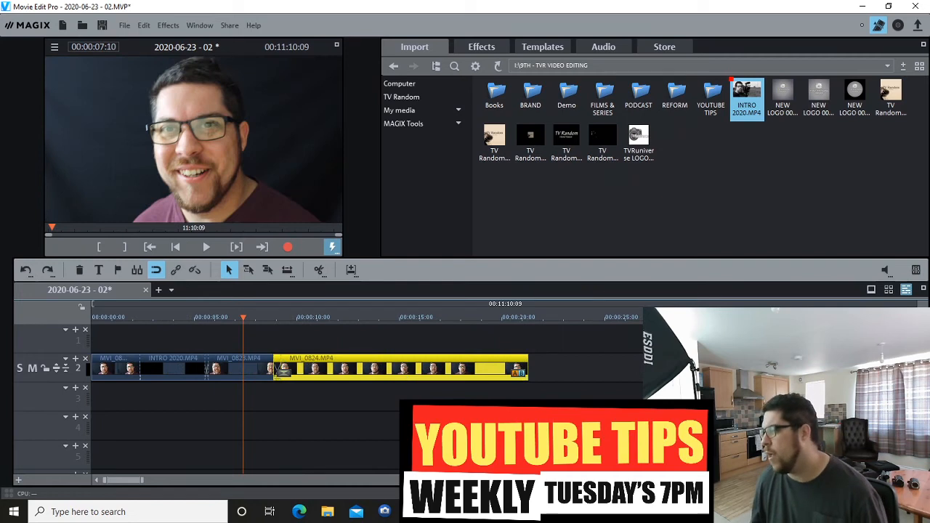
Move MVI_0825 back along track 2 so it overlaps the end of MVI_0824.
{"action": "key", "text": "ctrl+Down"}
{"action": "left_click_drag", "start_coordinate": [549, 361], "coordinate": [377, 362]}
{"action": "key", "text": "ctrl+Down"}
{"action": "key", "text": "ctrl+Down"}
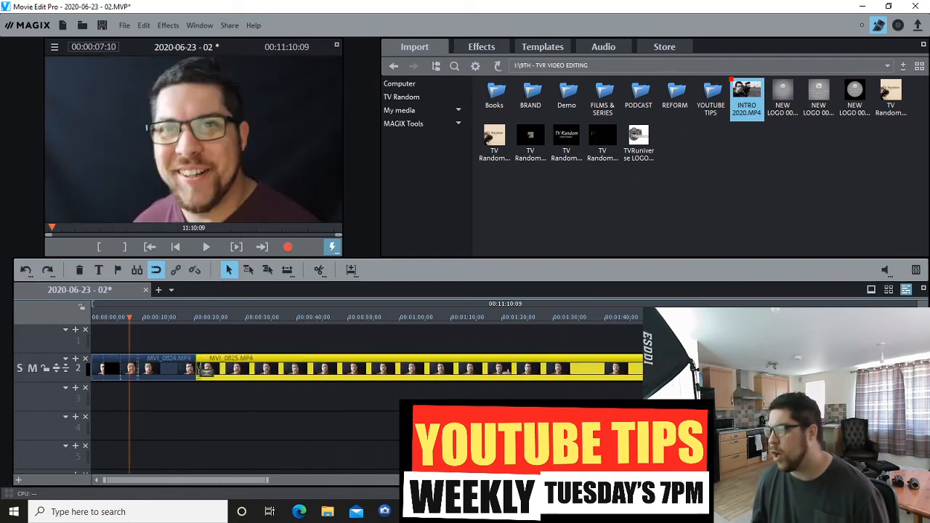
Shorten MVI_0825 from its end and move all the clips after it back to overlap its new end.
{"action": "key", "text": "ctrl+Down"}
{"action": "key", "text": "ctrl+Down"}
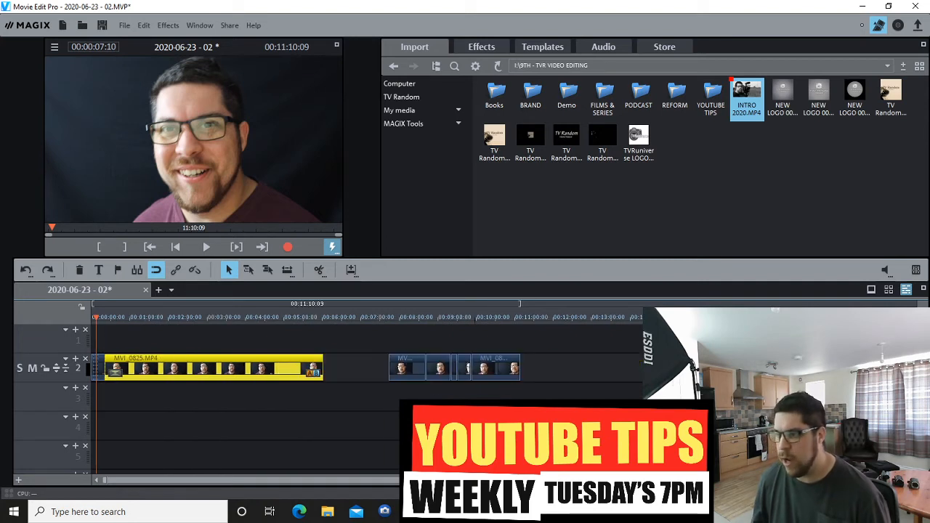
{"action": "left_click_drag", "start_coordinate": [324, 370], "coordinate": [166, 371]}
{"action": "left_click", "coordinate": [548, 356]}
{"action": "left_click_drag", "start_coordinate": [548, 356], "coordinate": [187, 363]}
{"action": "left_click", "coordinate": [121, 317]}
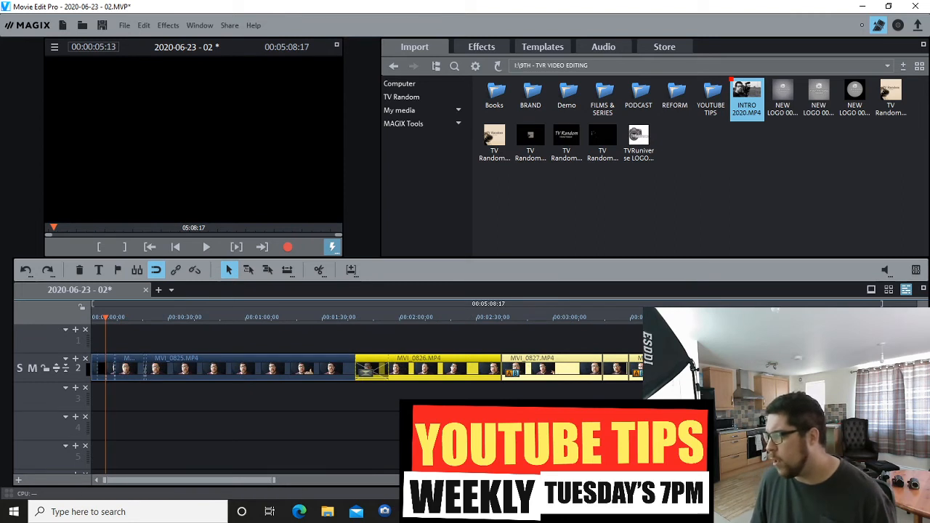
Add a title object reading WELCOME at 00:01:55:21 in the movie.
{"action": "left_click", "coordinate": [919, 481]}
{"action": "left_click", "coordinate": [919, 480]}
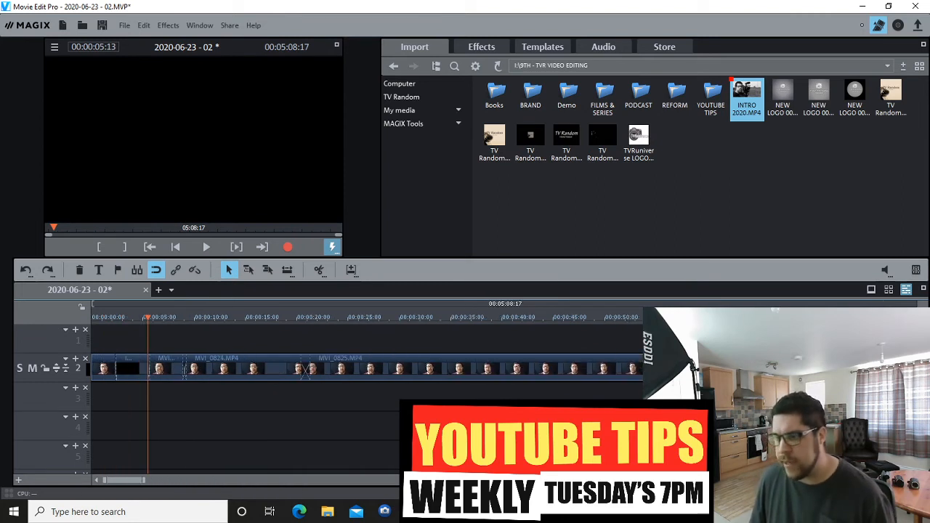
{"action": "mouse_move", "coordinate": [149, 316]}
{"action": "left_mouse_down"}
{"action": "mouse_move", "coordinate": [164, 316]}
{"action": "mouse_move", "coordinate": [154, 317]}
{"action": "left_mouse_up"}
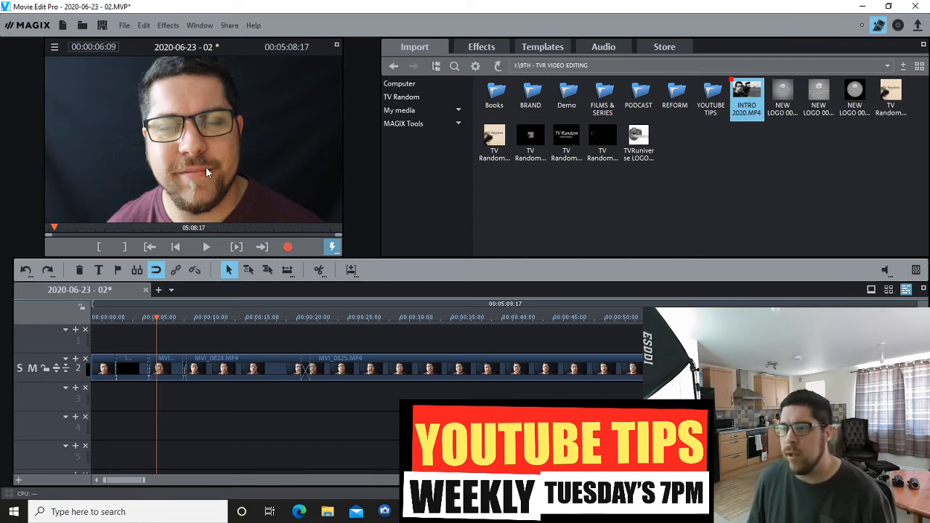
{"action": "left_click", "coordinate": [102, 271]}
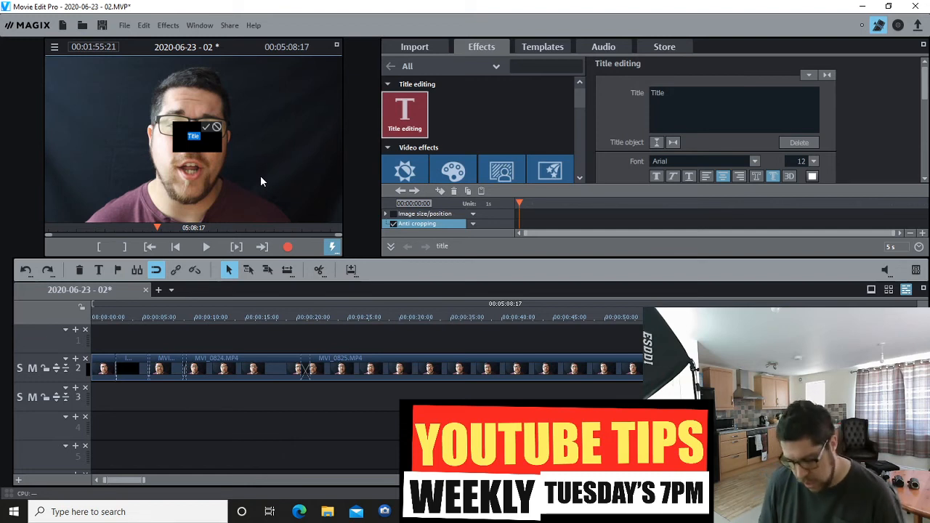
{"action": "type", "text": "WELCOME"}
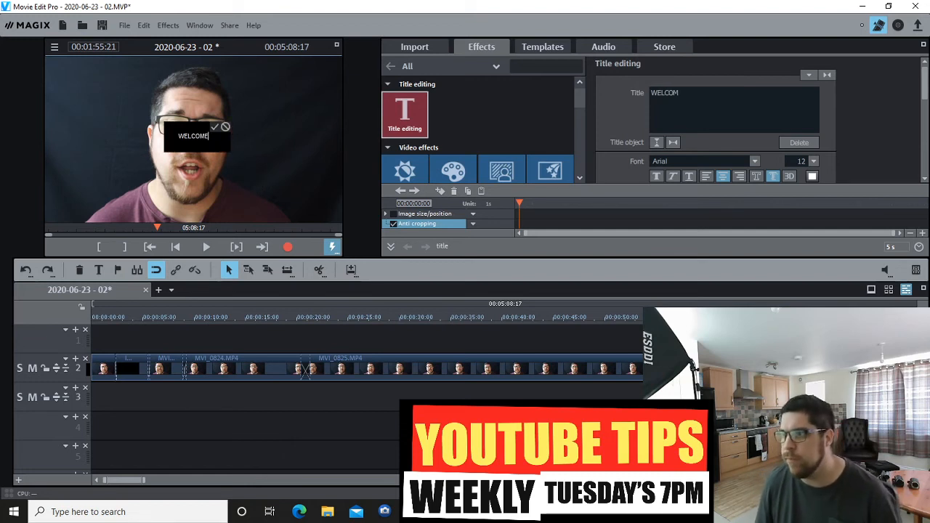
{"action": "left_click", "coordinate": [215, 128]}
Place the WELCOME title in the lower-left corner of the picture and set its font size to 47.
{"action": "left_click_drag", "start_coordinate": [194, 138], "coordinate": [83, 210]}
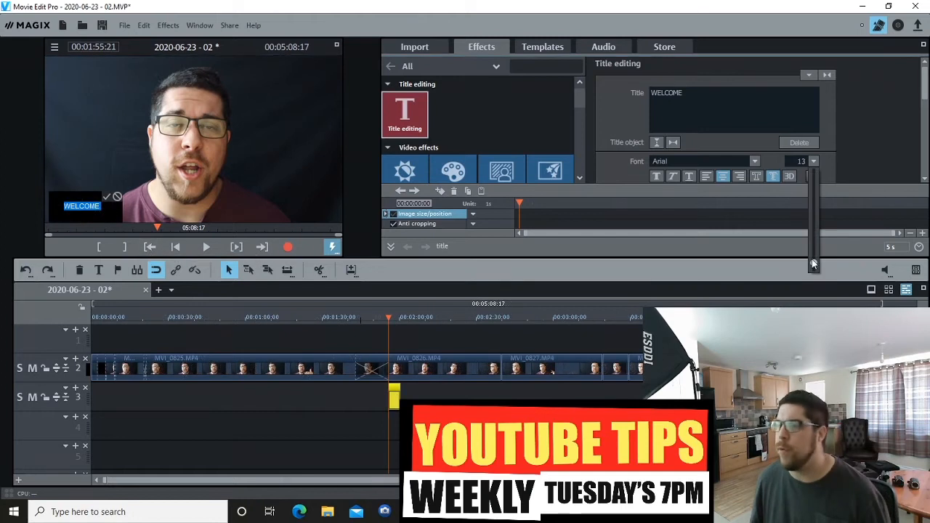
{"action": "left_click_drag", "start_coordinate": [812, 258], "coordinate": [806, 235]}
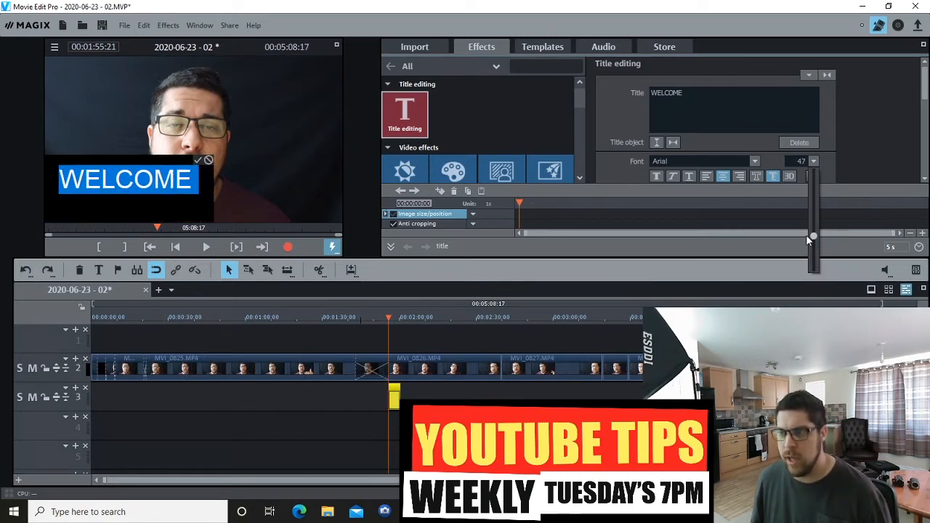
{"action": "left_click", "coordinate": [198, 162]}
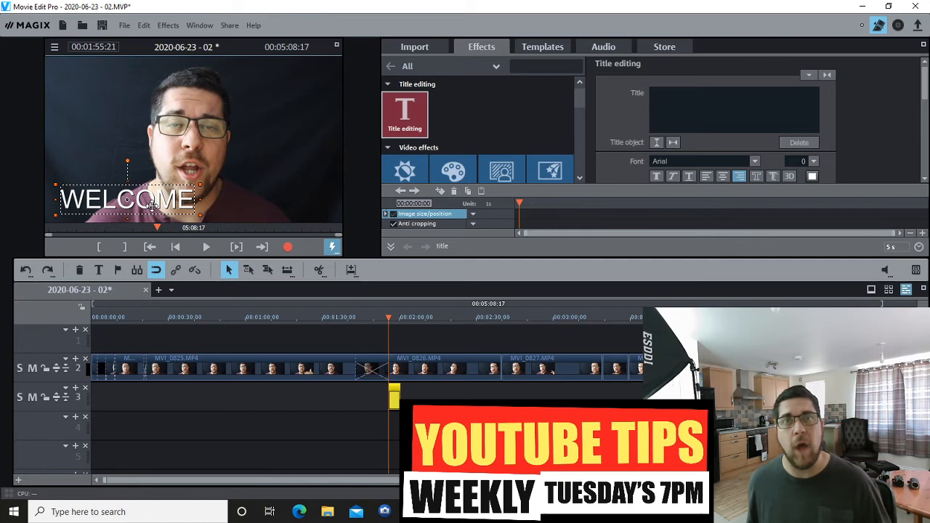
Play back the movie from 00:01:53:14 to check how the WELCOME title appears.
{"action": "left_click", "coordinate": [384, 316]}
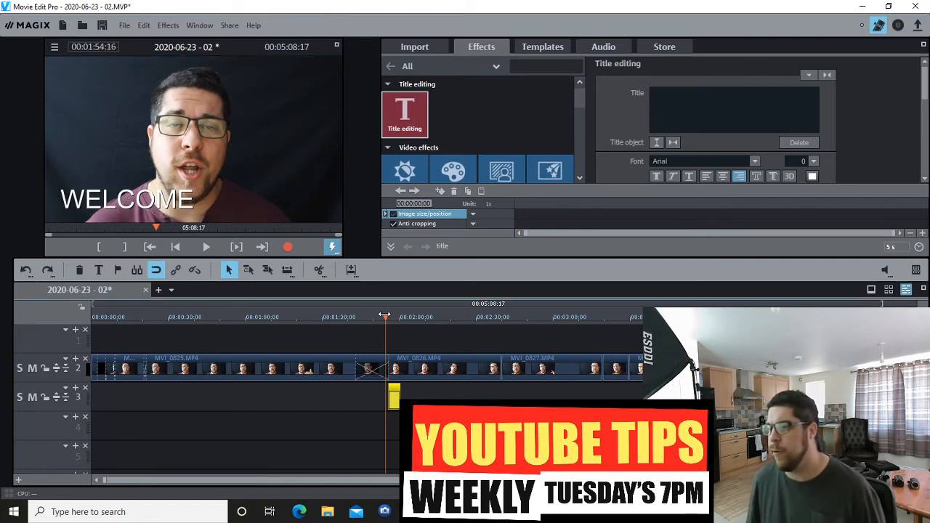
{"action": "left_click", "coordinate": [382, 318]}
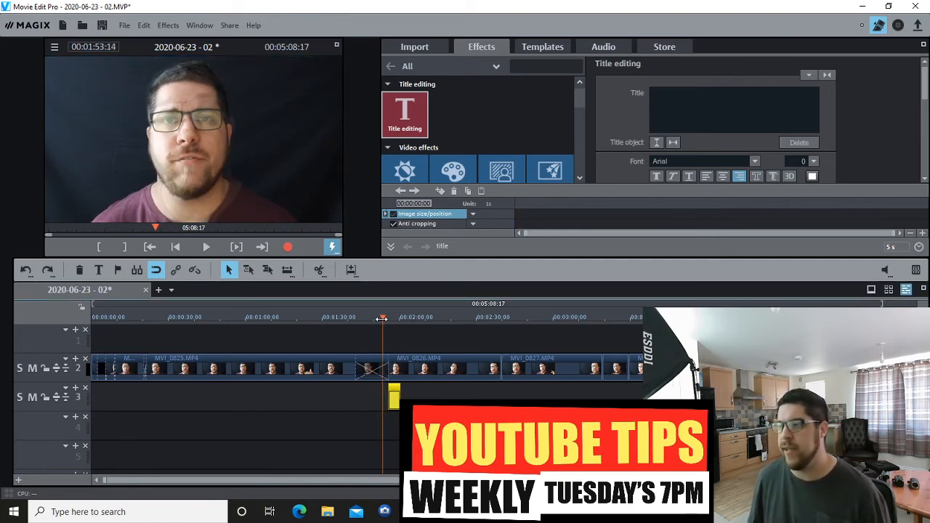
{"action": "key", "text": "space"}
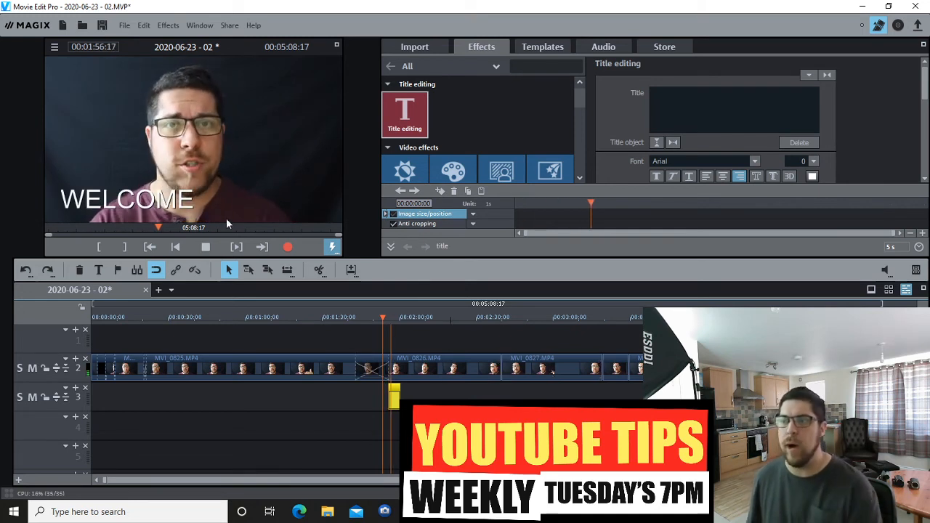
{"action": "key", "text": "space"}
Extend the WELCOME title on track 3 to a duration of 10 s.
{"action": "left_click", "coordinate": [388, 318]}
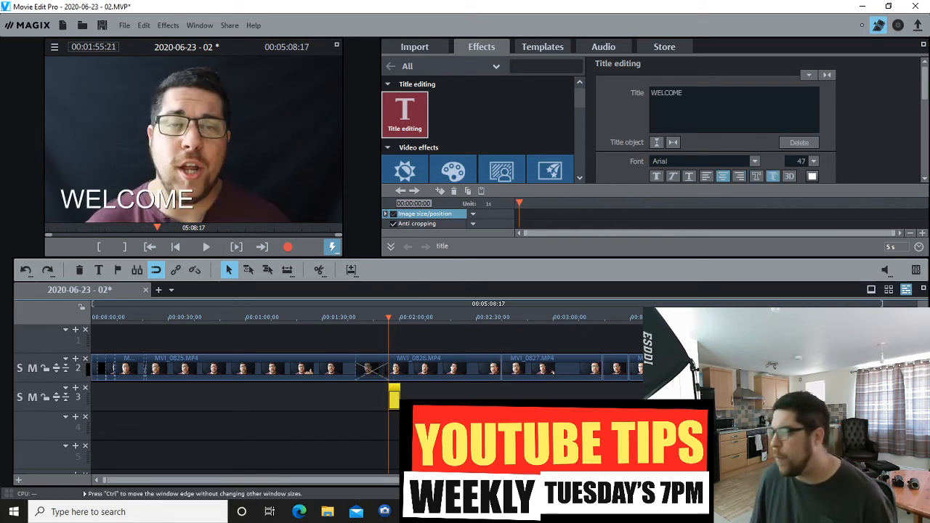
{"action": "scroll", "coordinate": [526, 396], "scroll_direction": "up", "scroll_amount": 2}
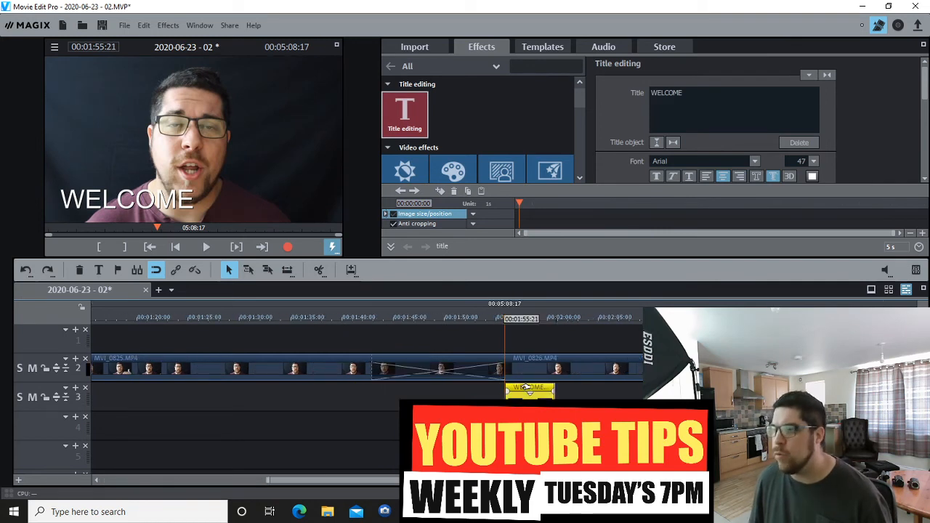
{"action": "left_click_drag", "start_coordinate": [554, 391], "coordinate": [609, 391]}
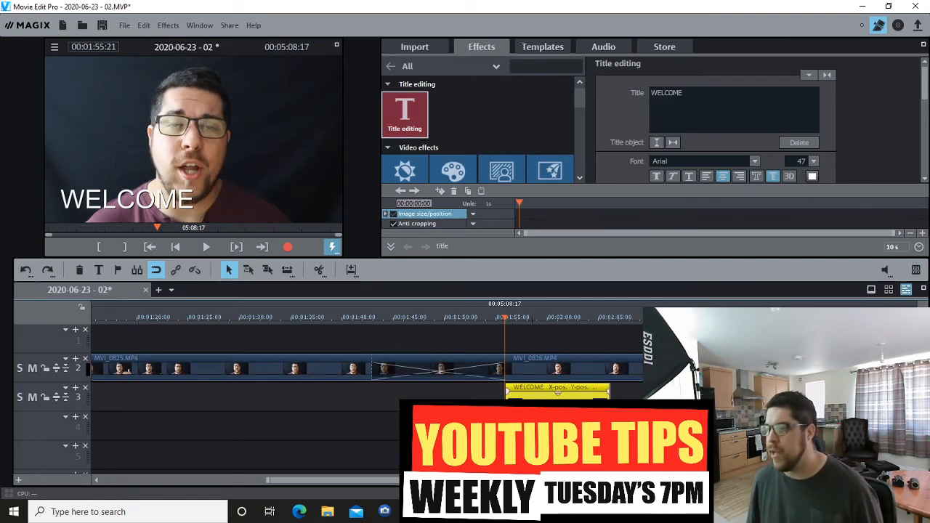
Apply a fade-in to the start and a fade-out to the end of the WELCOME title, and play it back.
{"action": "left_click", "coordinate": [517, 404]}
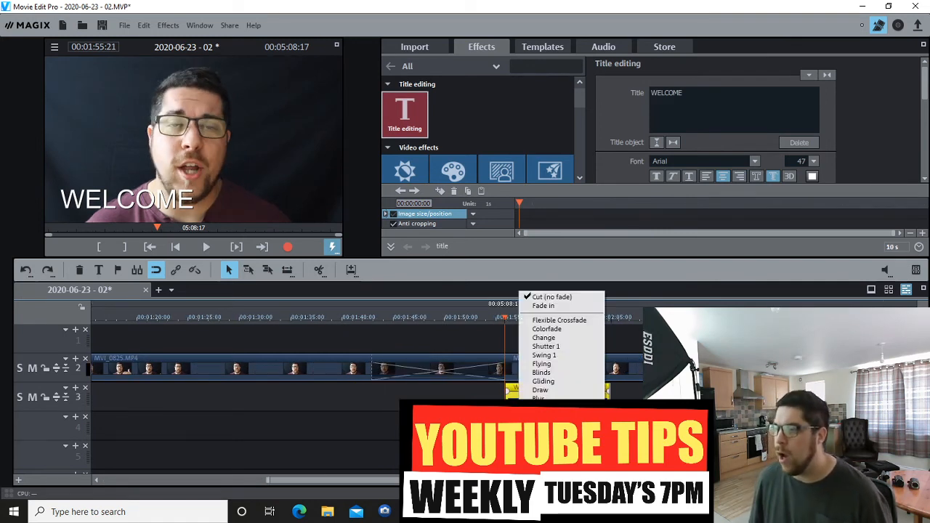
{"action": "left_click", "coordinate": [548, 305]}
{"action": "left_click", "coordinate": [521, 319]}
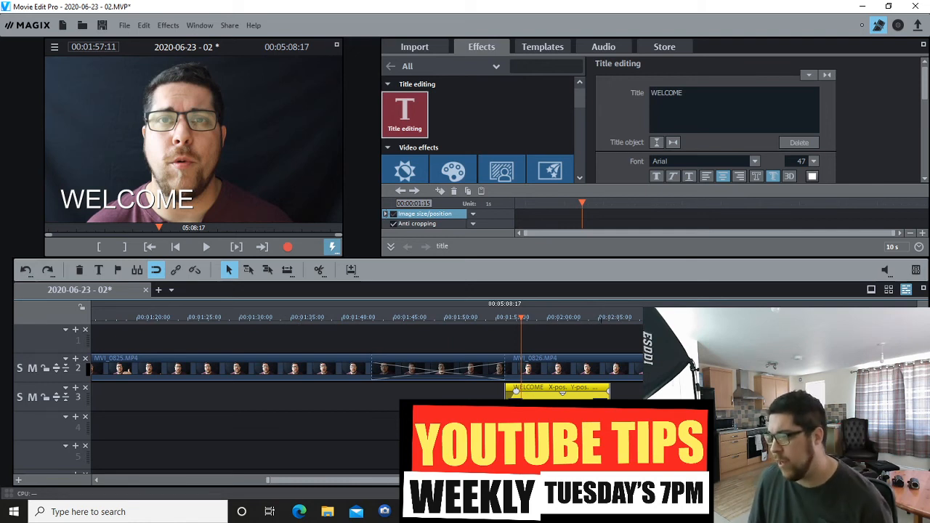
{"action": "right_click", "coordinate": [606, 398]}
{"action": "left_click", "coordinate": [632, 305]}
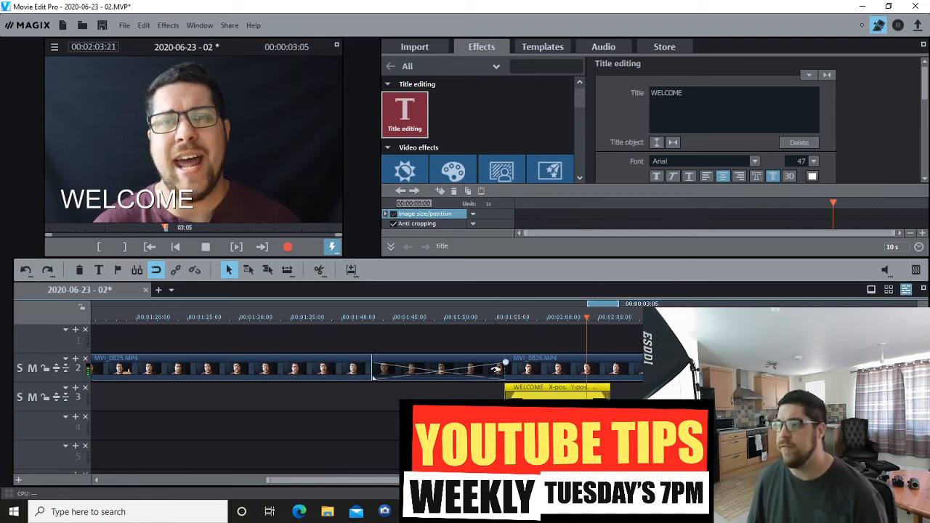
{"action": "left_click", "coordinate": [502, 318]}
{"action": "key", "text": "space"}
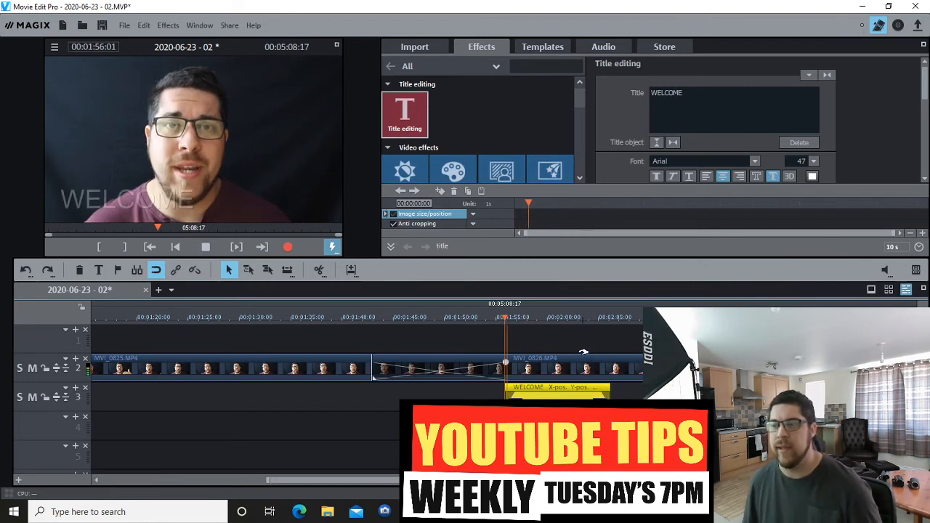